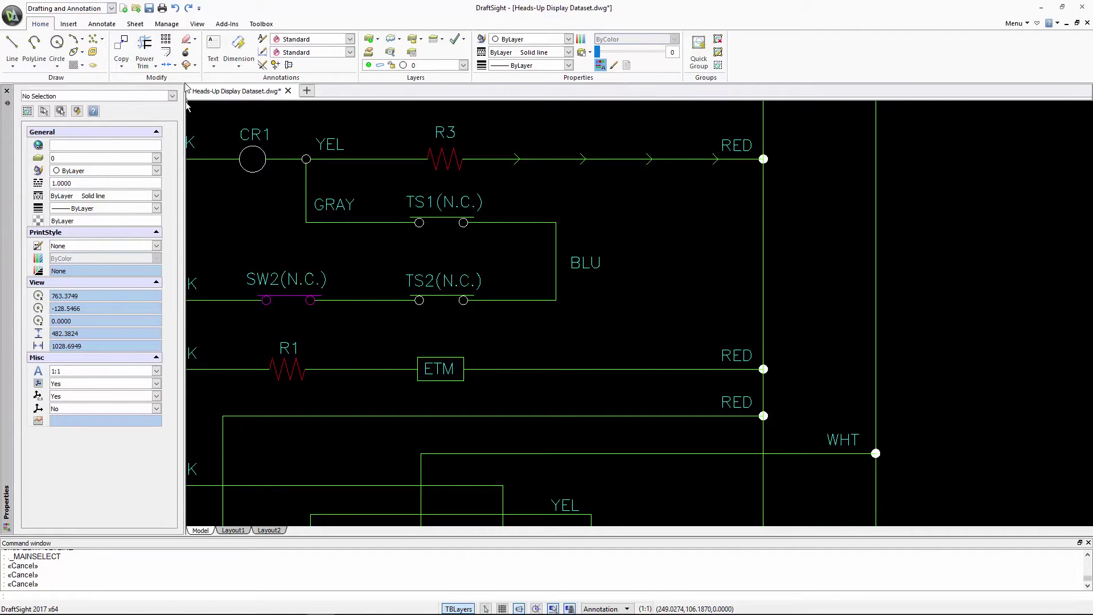
Taper the ETM-to-RED wire from width 10 at ETM down to width 2 at RED.
{"action": "left_click", "coordinate": [186, 66]}
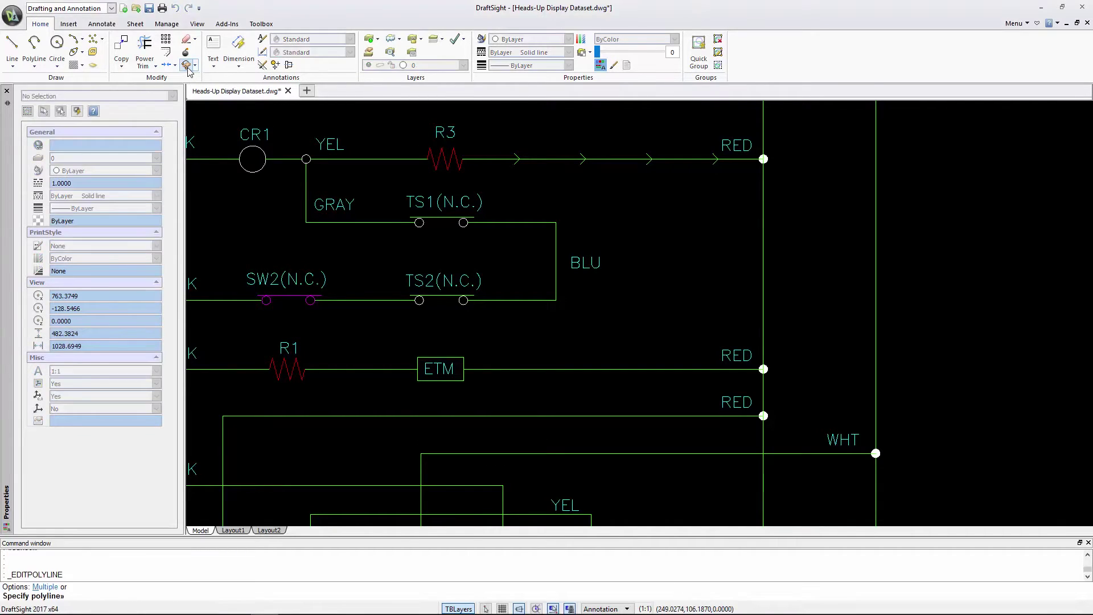
{"action": "left_click", "coordinate": [542, 368]}
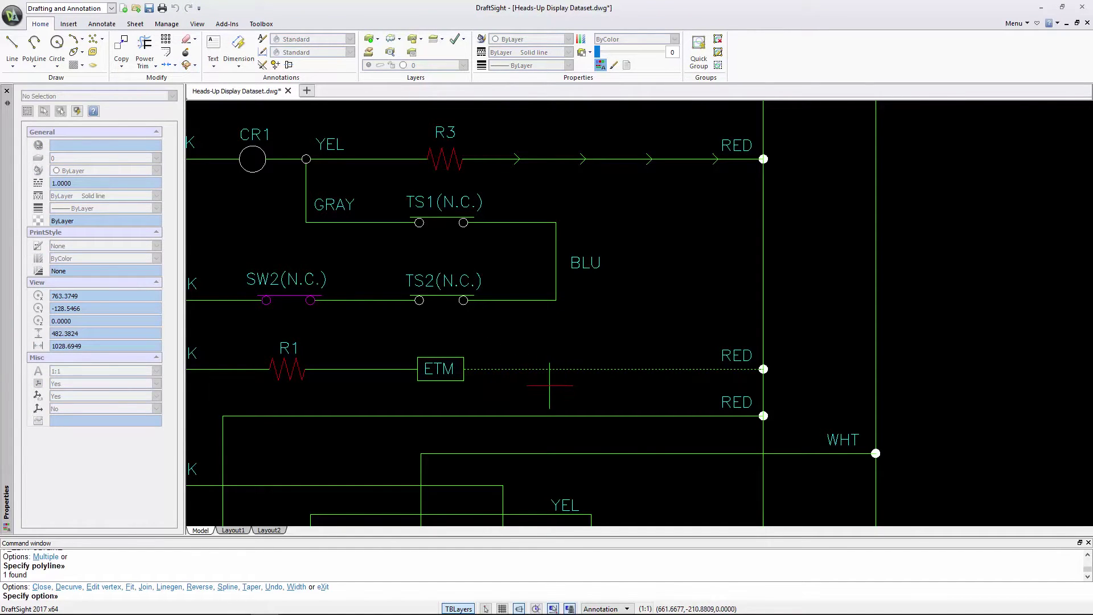
{"action": "type", "text": "t"}
{"action": "key", "text": "Return"}
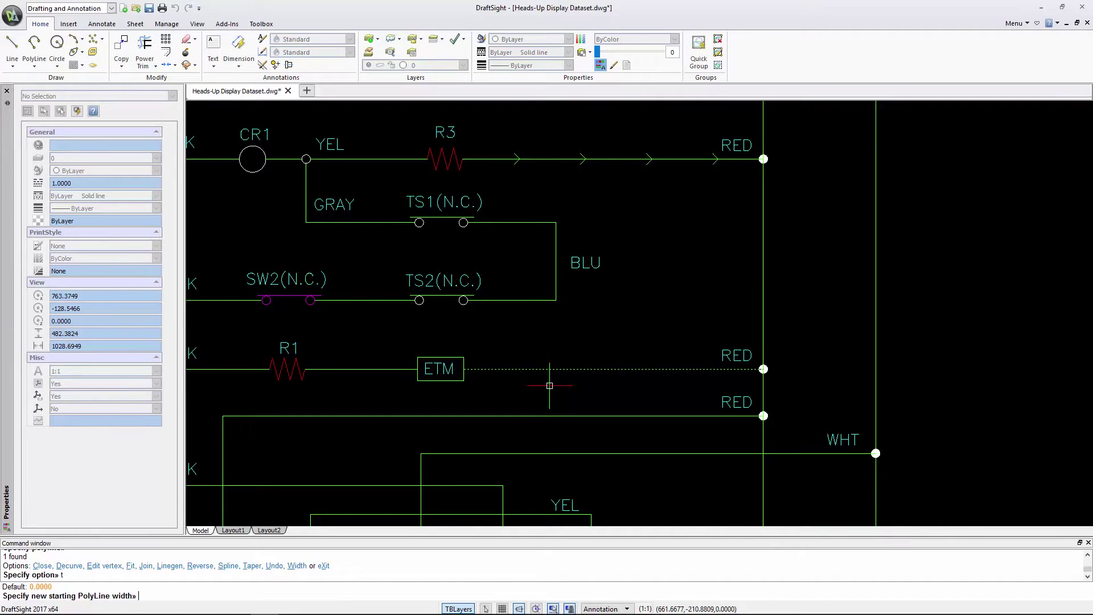
{"action": "type", "text": "10"}
{"action": "key", "text": "Return"}
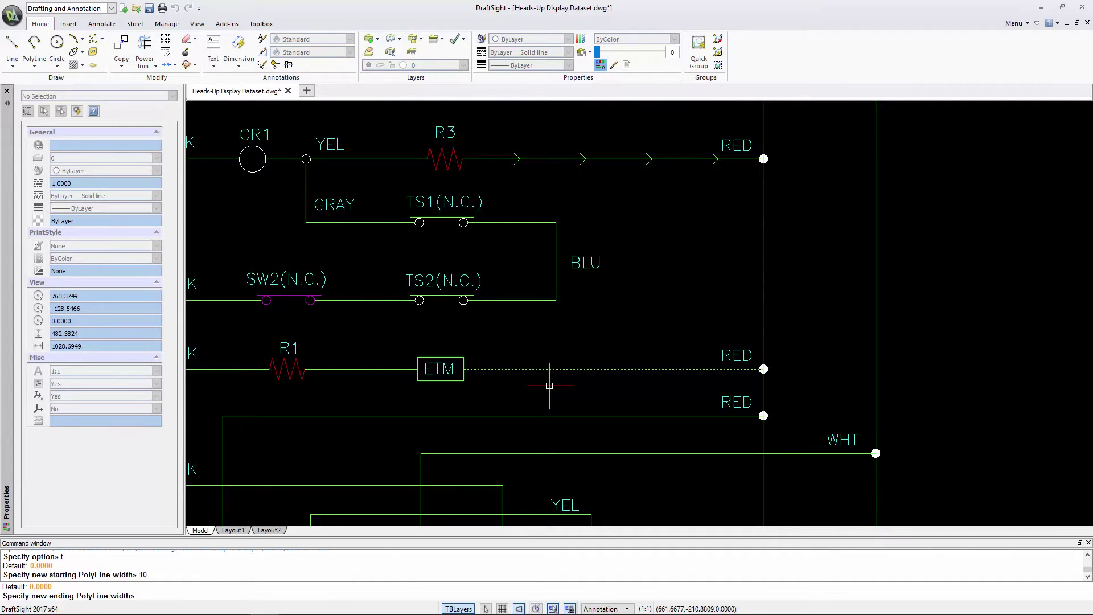
{"action": "type", "text": "2"}
{"action": "key", "text": "Return"}
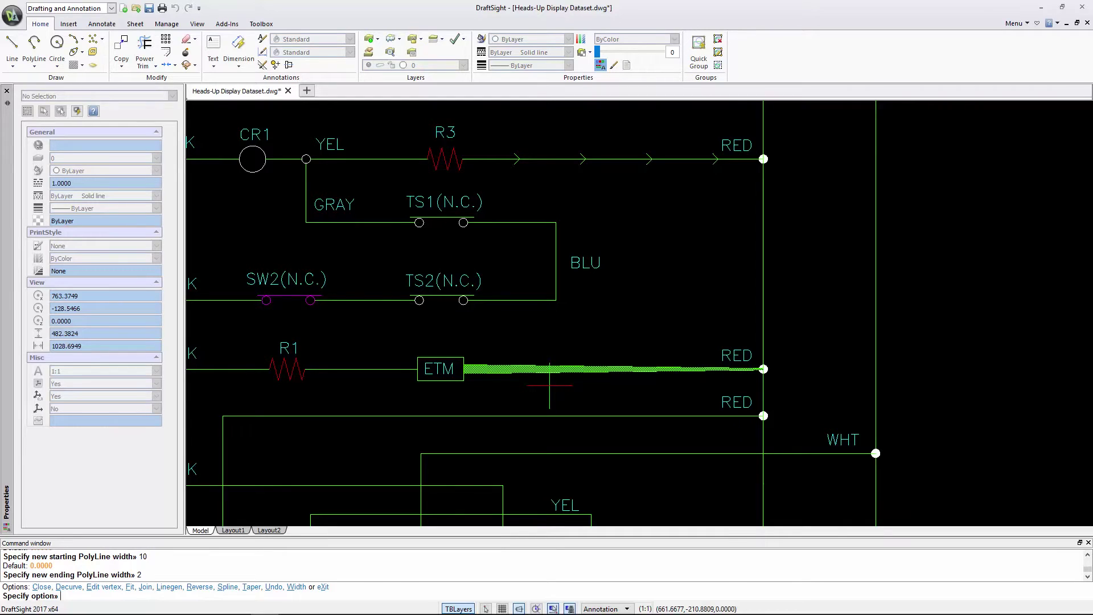
{"action": "key", "text": "Return"}
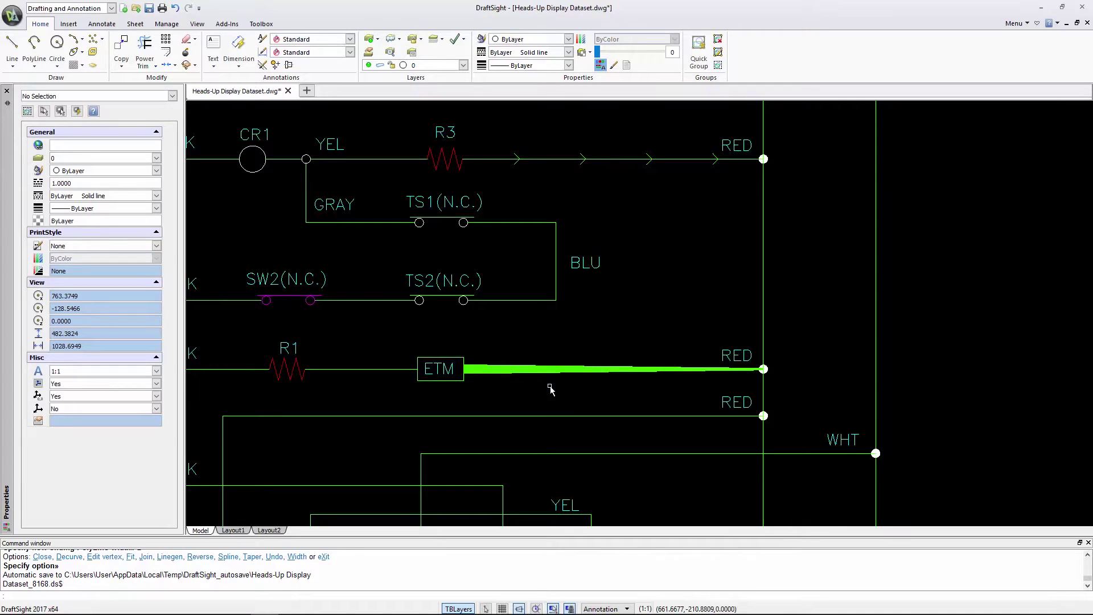
{"action": "left_click", "coordinate": [193, 68]}
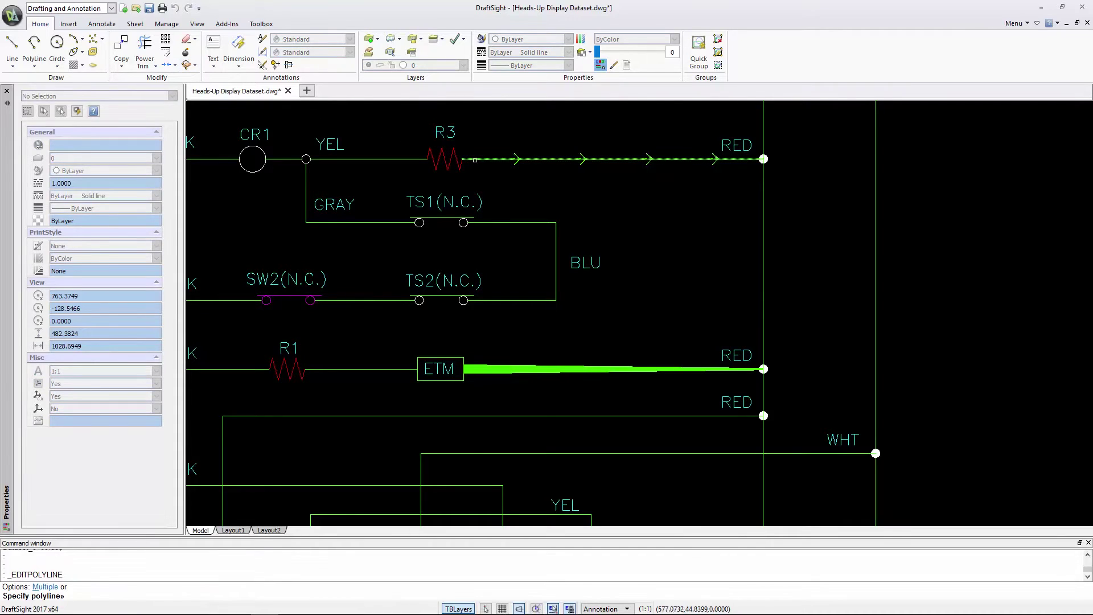
Reverse the arrowed R3–RED wire so its arrows point back toward R3.
{"action": "left_click", "coordinate": [474, 160]}
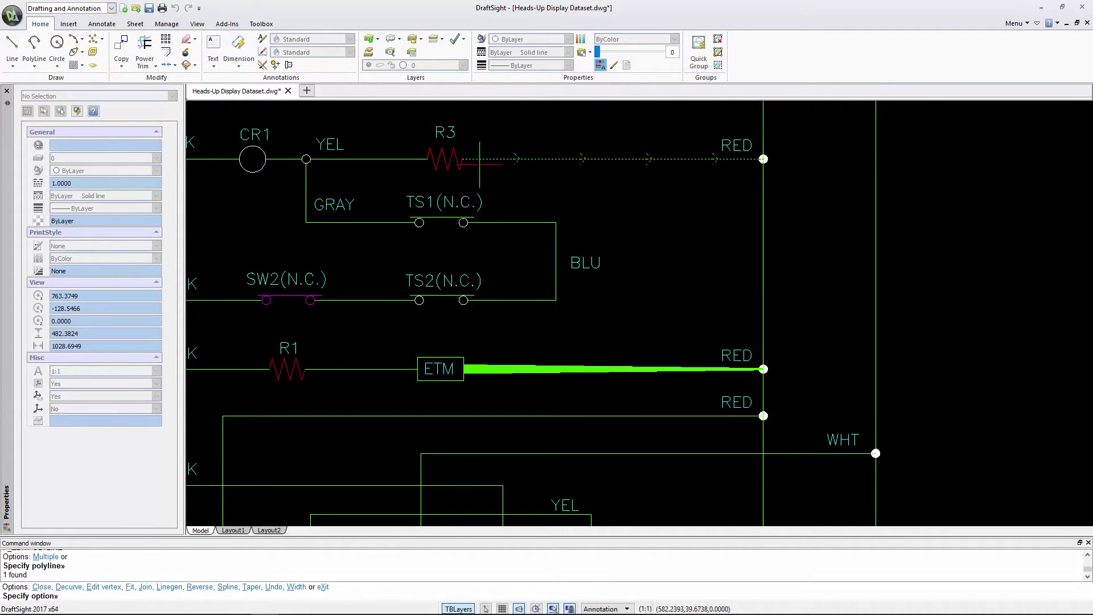
{"action": "key", "text": "Return"}
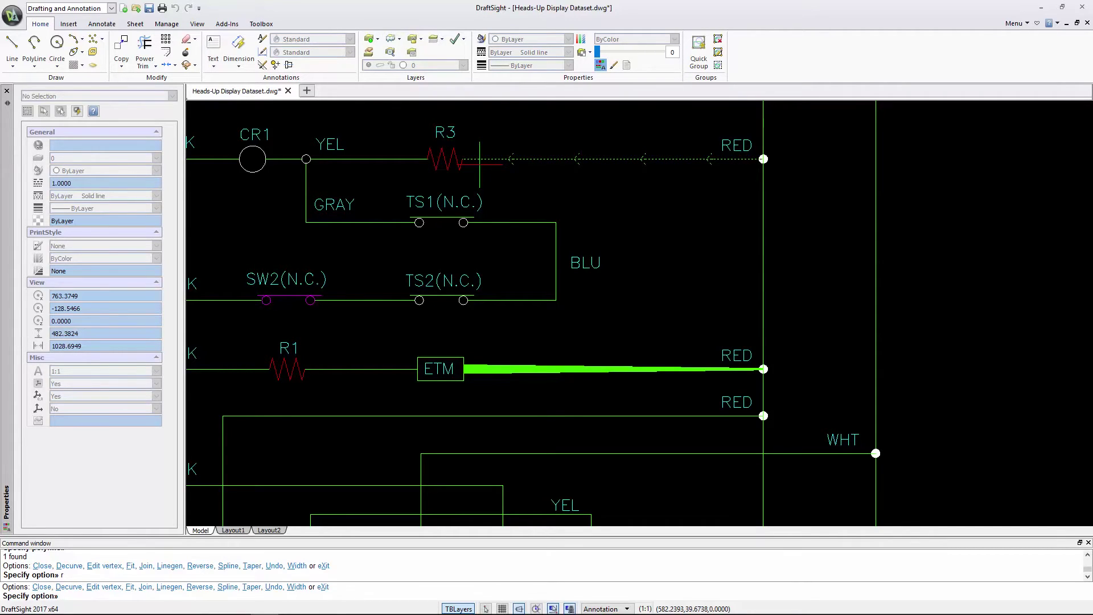
{"action": "key", "text": "Return"}
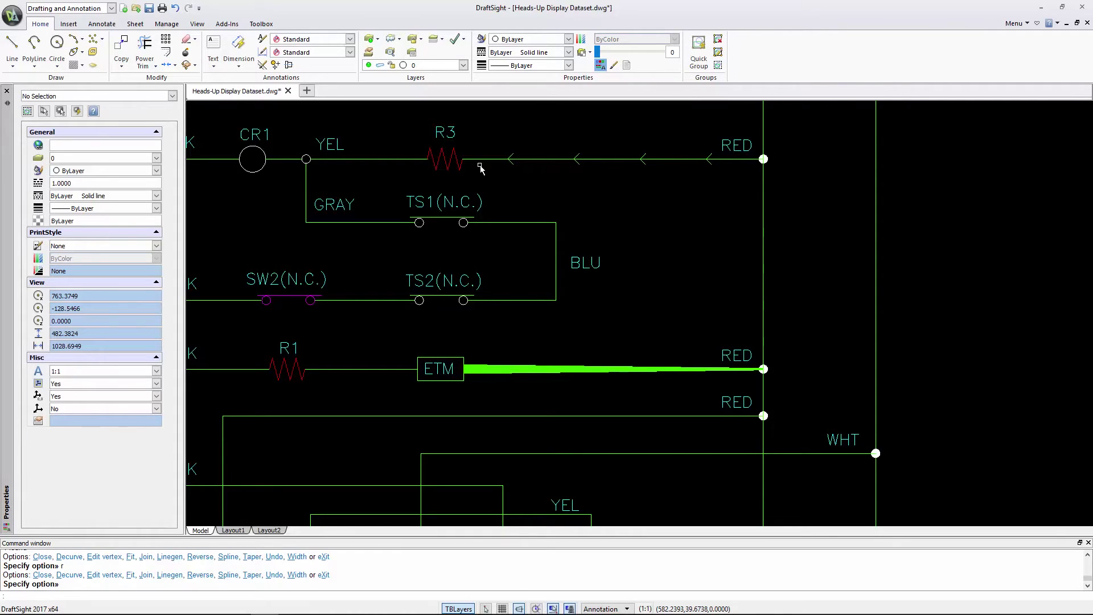
Insert a new midpoint vertex on the lower RED wire through Edit Polyline's vertex editing.
{"action": "left_click", "coordinate": [188, 65]}
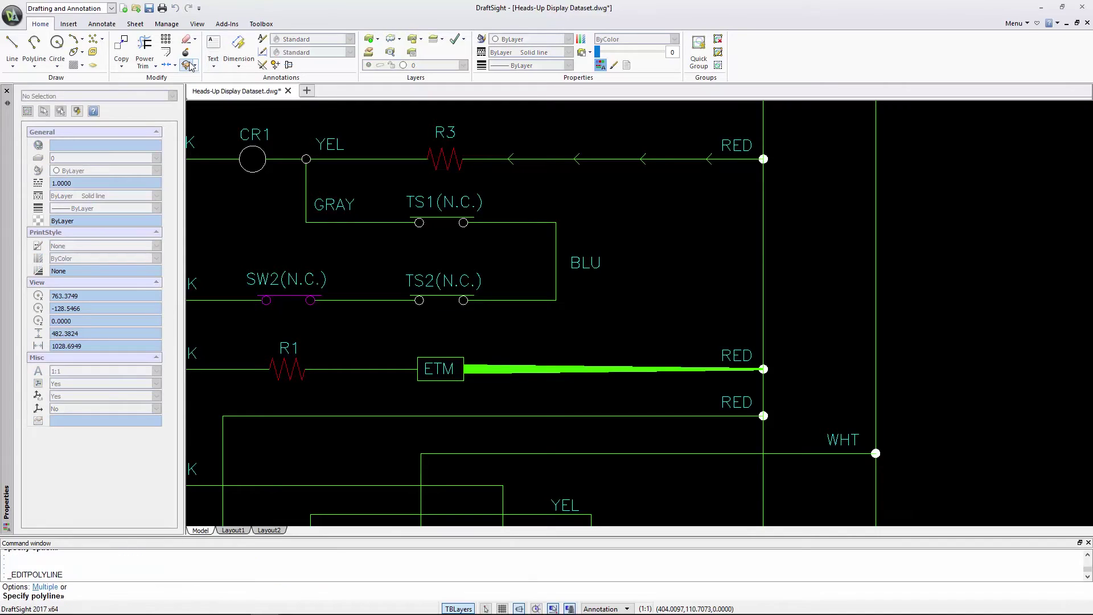
{"action": "left_click", "coordinate": [466, 416]}
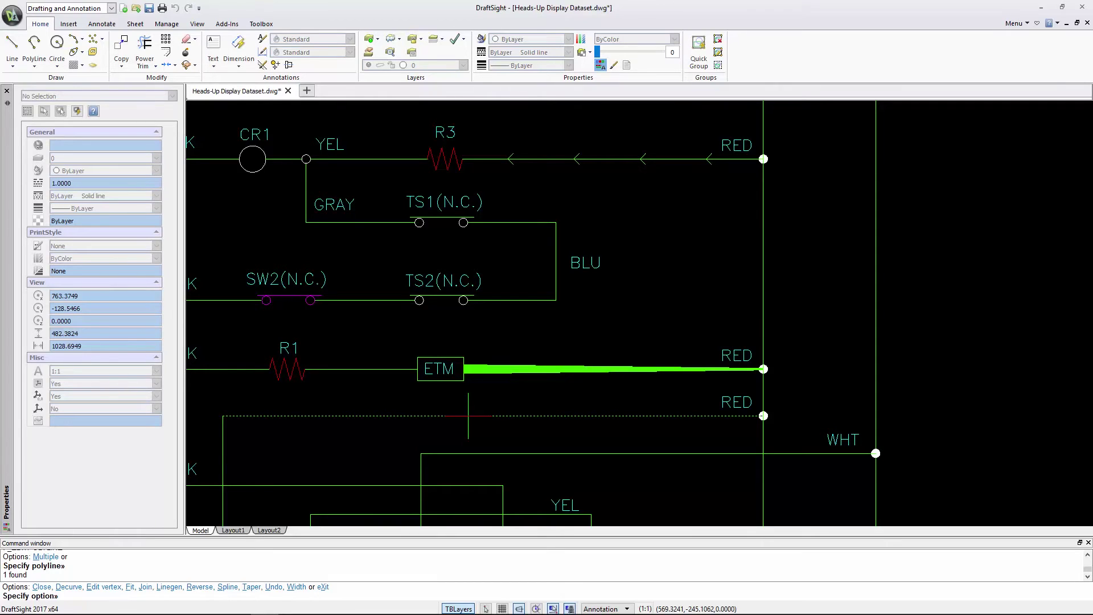
{"action": "type", "text": "e"}
{"action": "key", "text": "Return"}
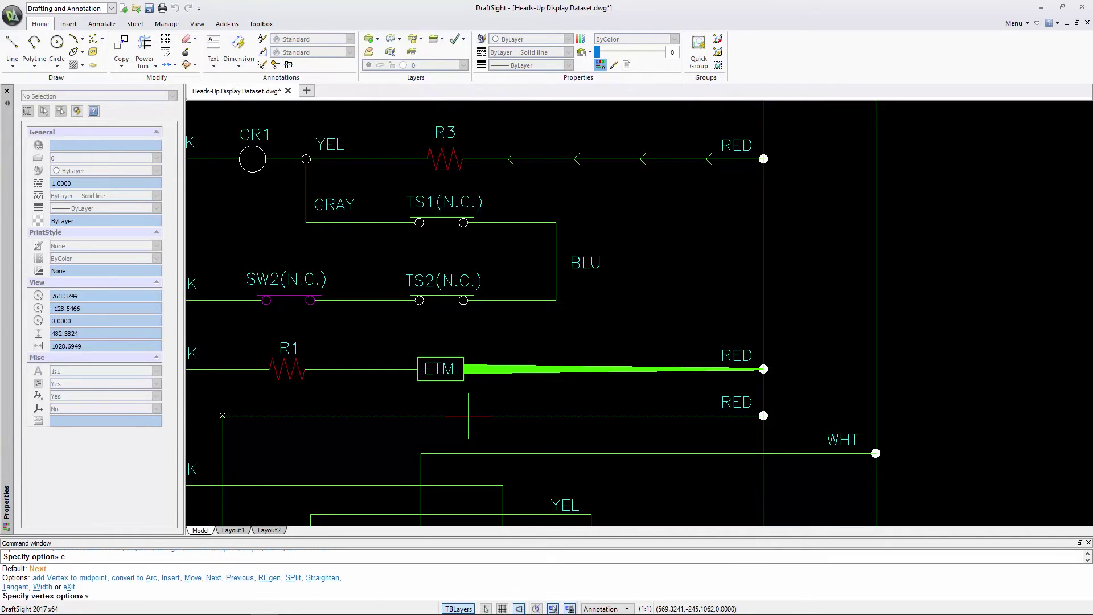
{"action": "key", "text": "Return"}
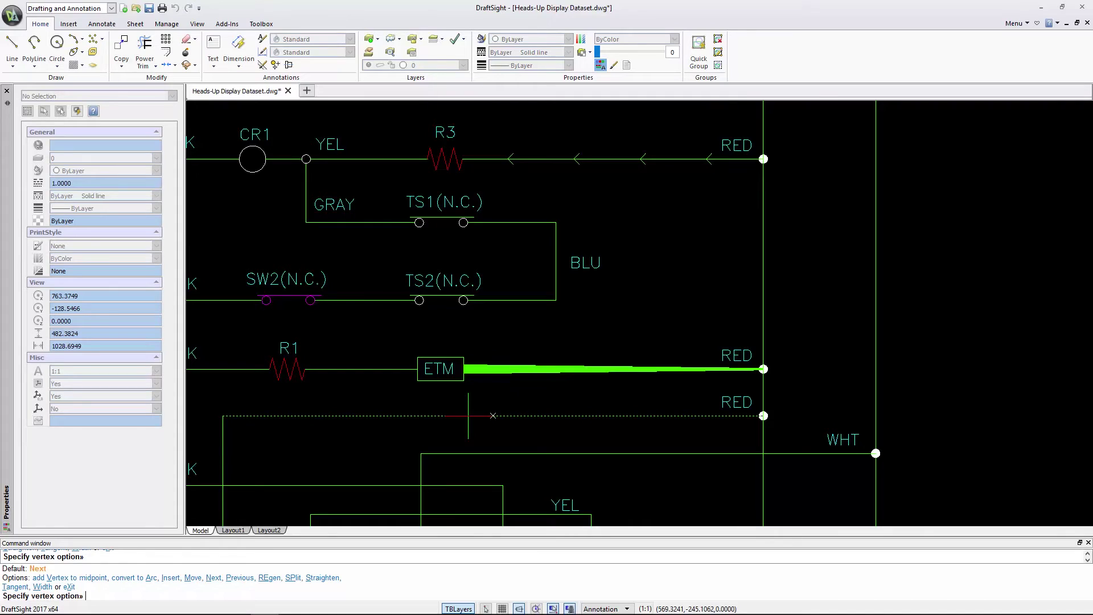
{"action": "key", "text": "Escape"}
{"action": "key", "text": "Escape"}
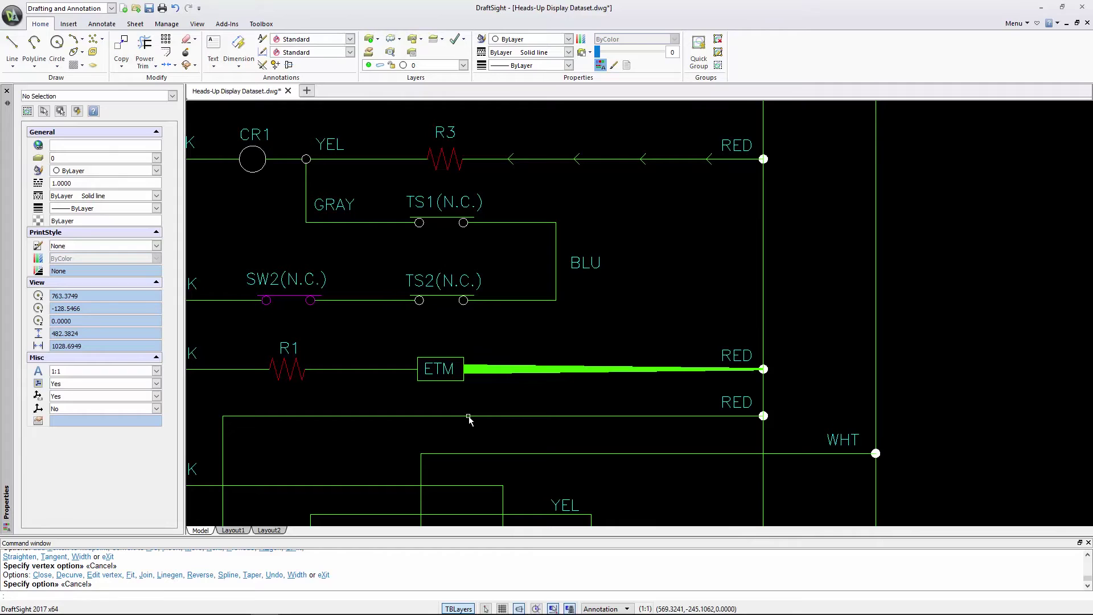
Drag the lower RED wire's midpoint vertex upward into a shallow peak.
{"action": "left_click", "coordinate": [433, 416]}
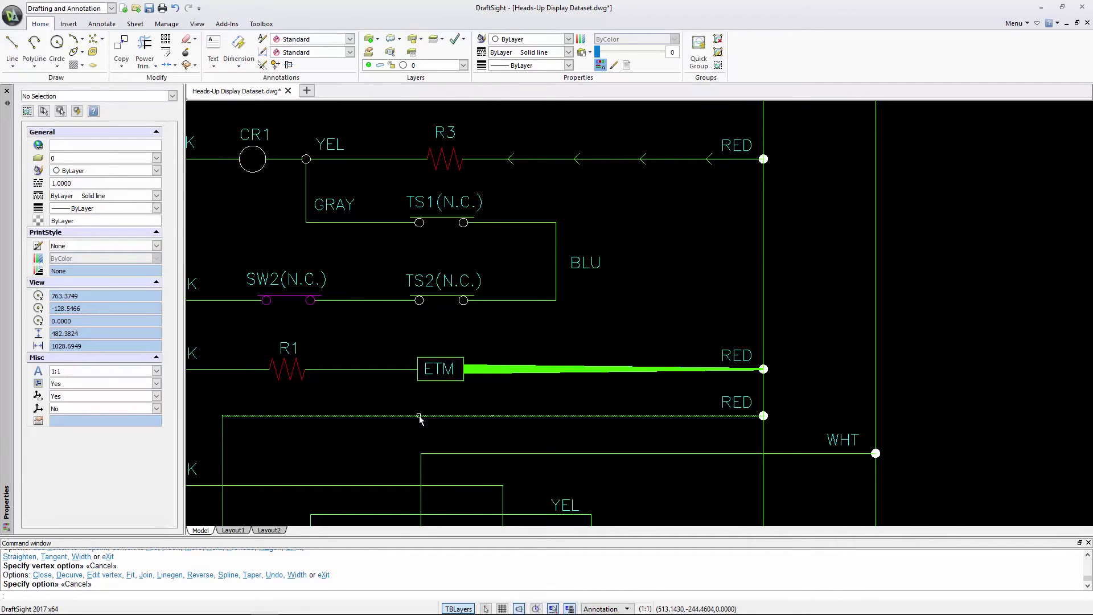
{"action": "left_click", "coordinate": [492, 415]}
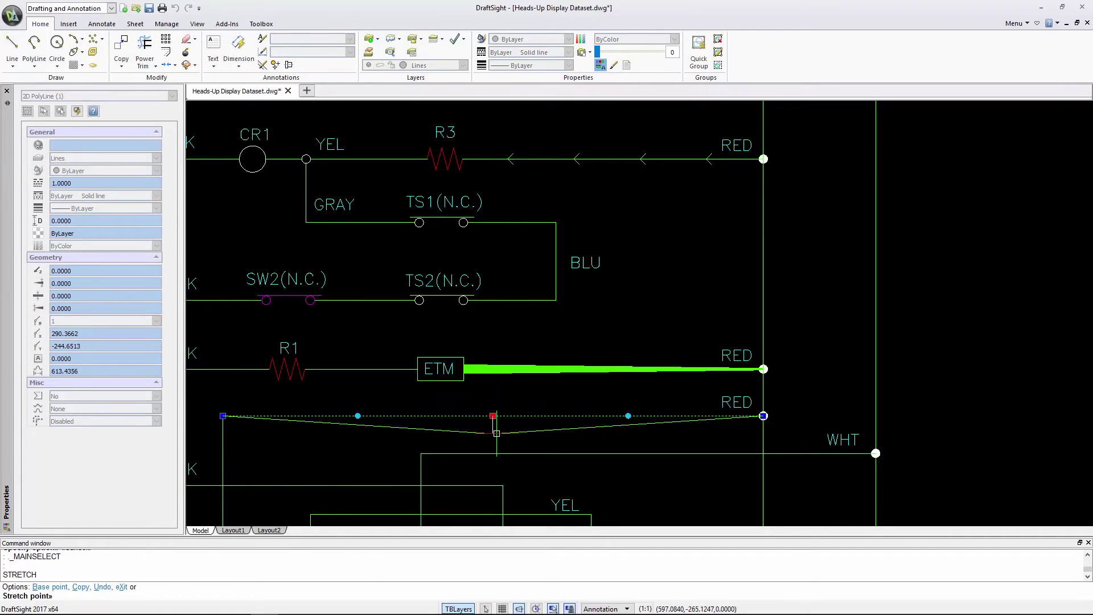
{"action": "left_click", "coordinate": [496, 395]}
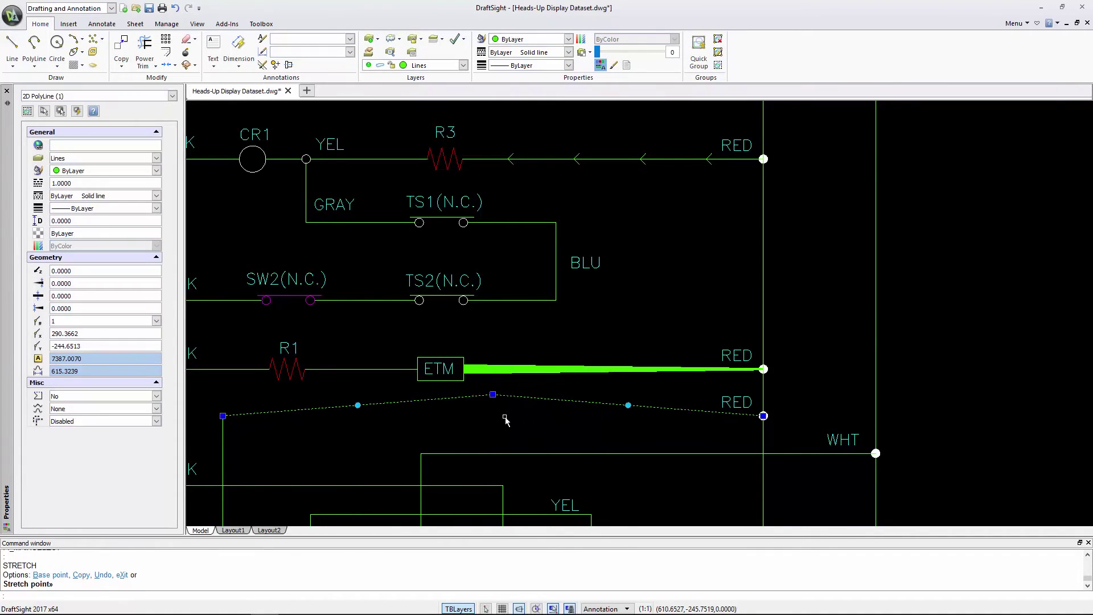
{"action": "key", "text": "Escape"}
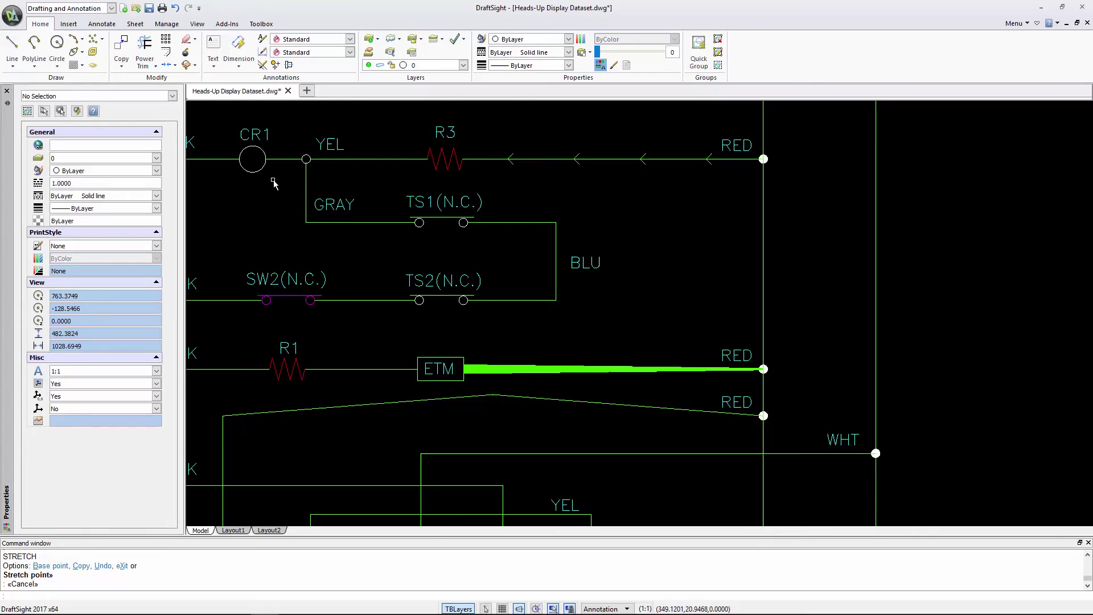
Turn the vertical wire between the upper RED nodes into an arc bulging right, with Ortho off.
{"action": "left_click", "coordinate": [186, 65]}
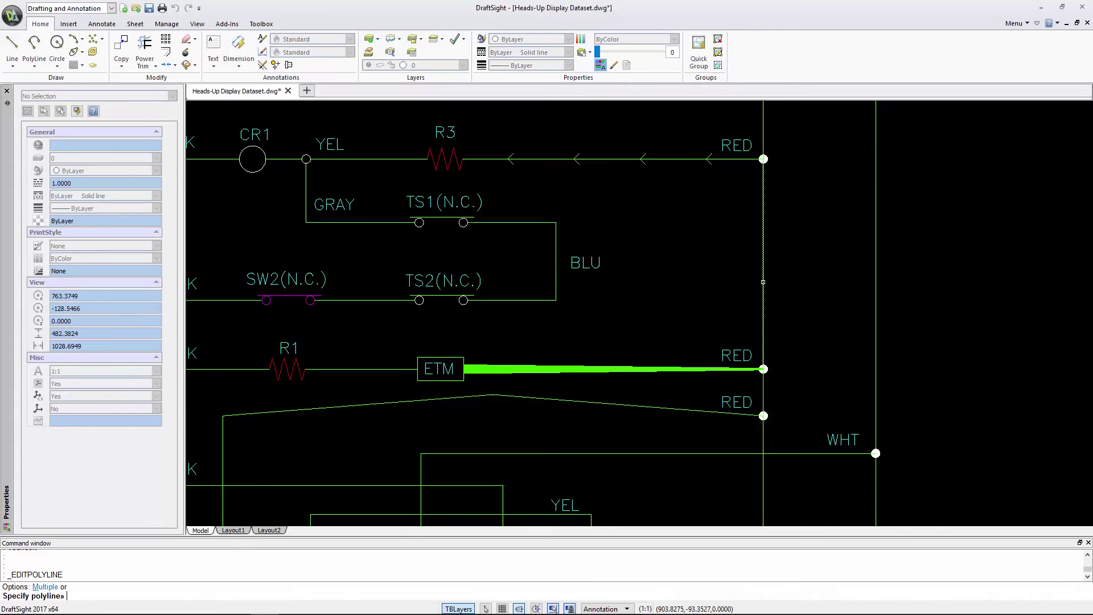
{"action": "left_click", "coordinate": [763, 282]}
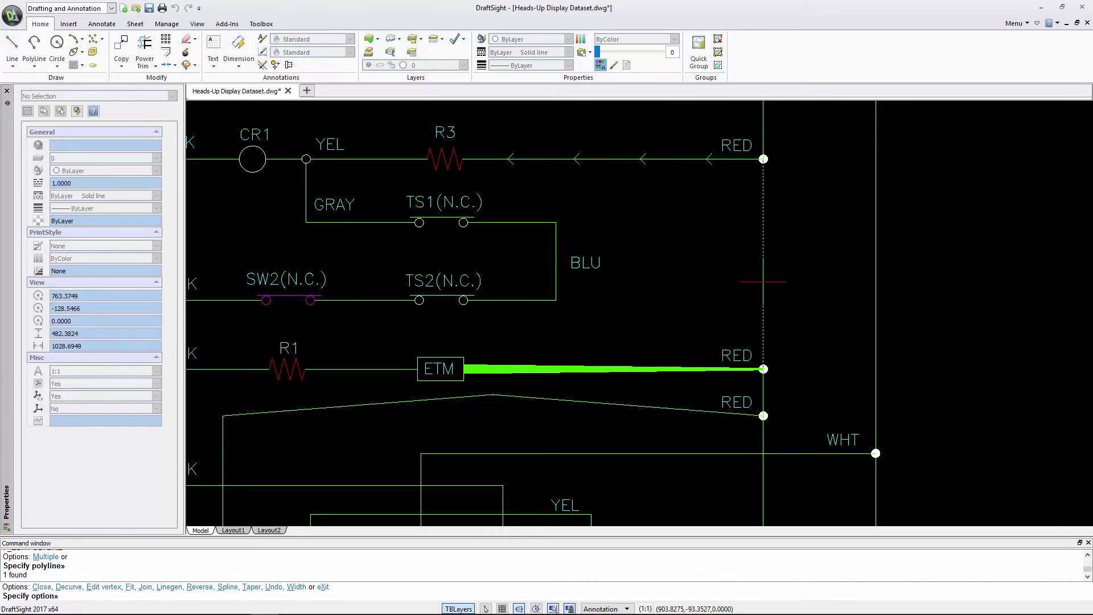
{"action": "key", "text": "Return"}
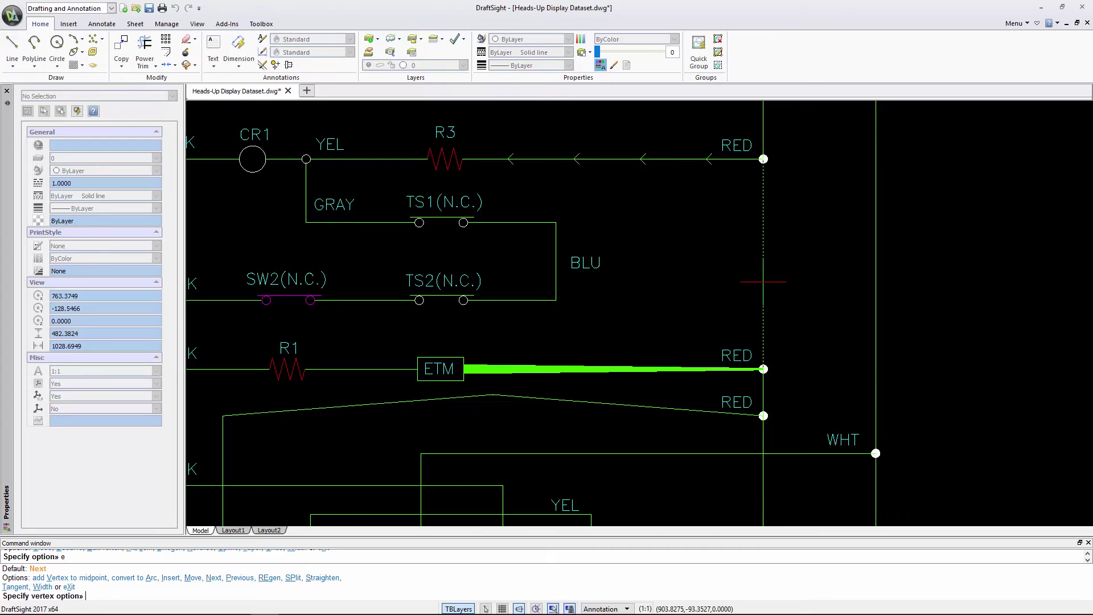
{"action": "type", "text": "a"}
{"action": "key", "text": "Return"}
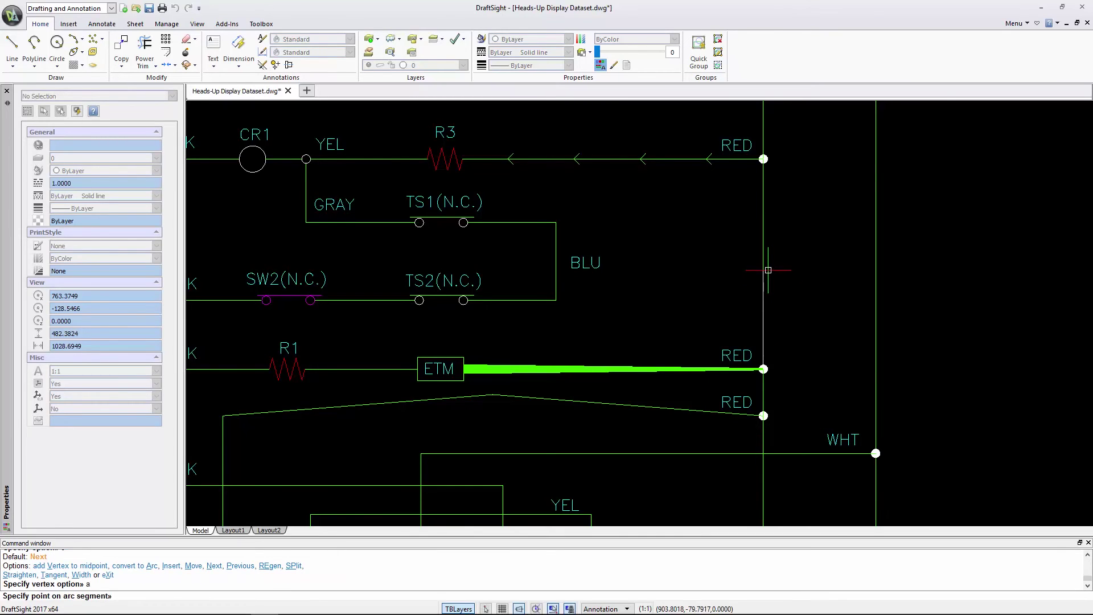
{"action": "key", "text": "F8"}
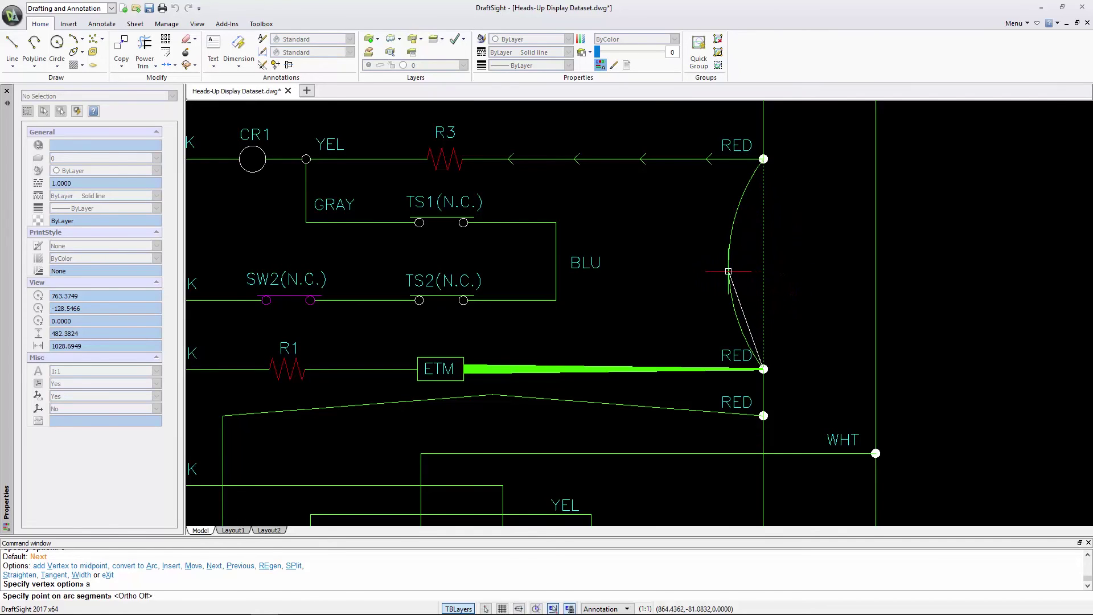
{"action": "left_click", "coordinate": [797, 272]}
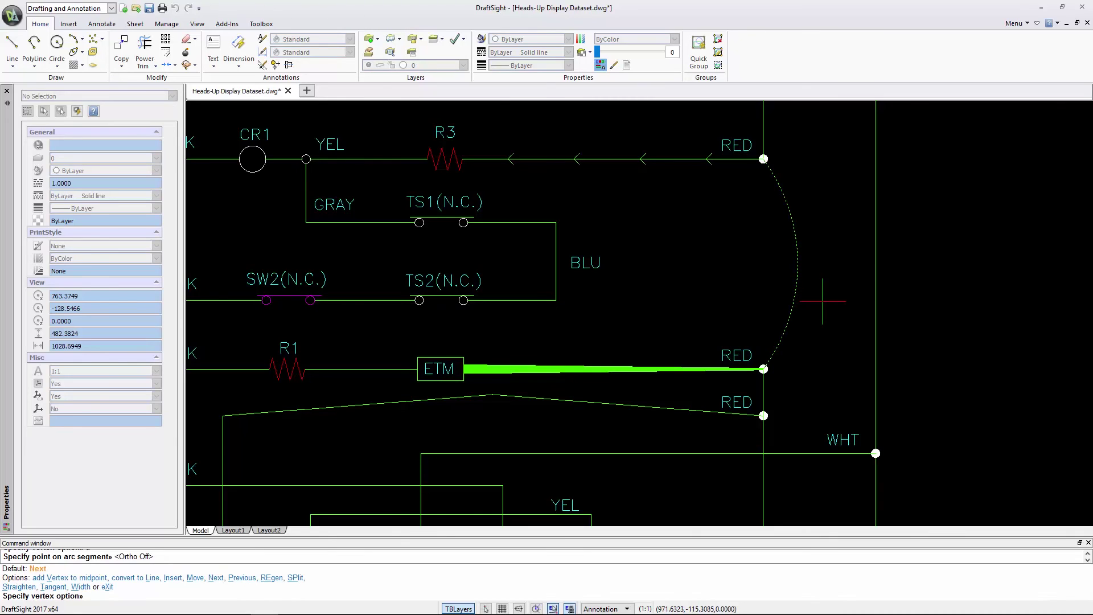
{"action": "key", "text": "Return"}
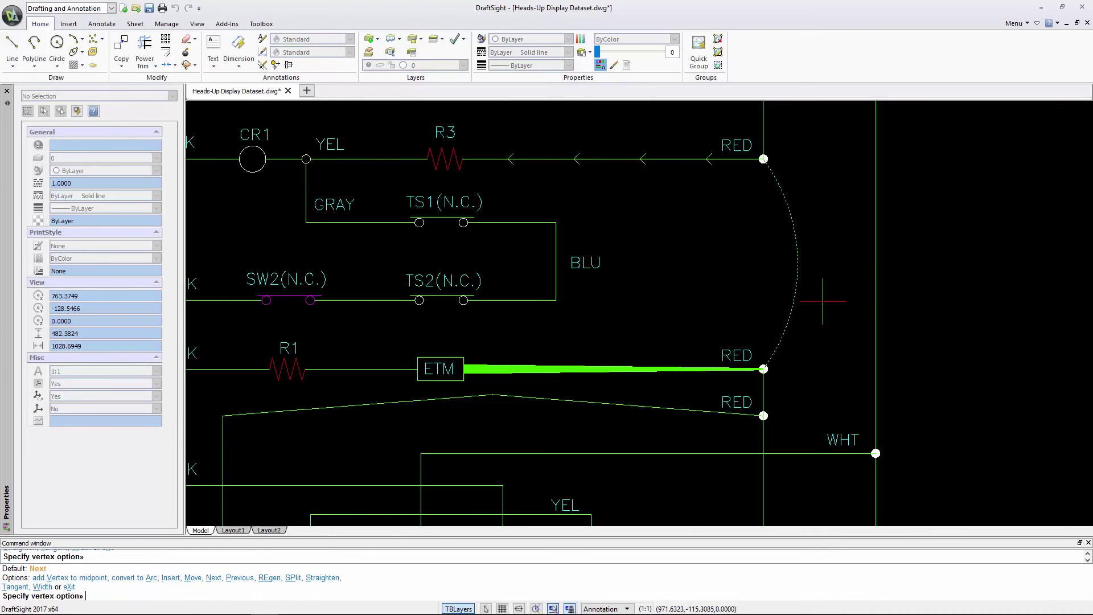
{"action": "key", "text": "Escape"}
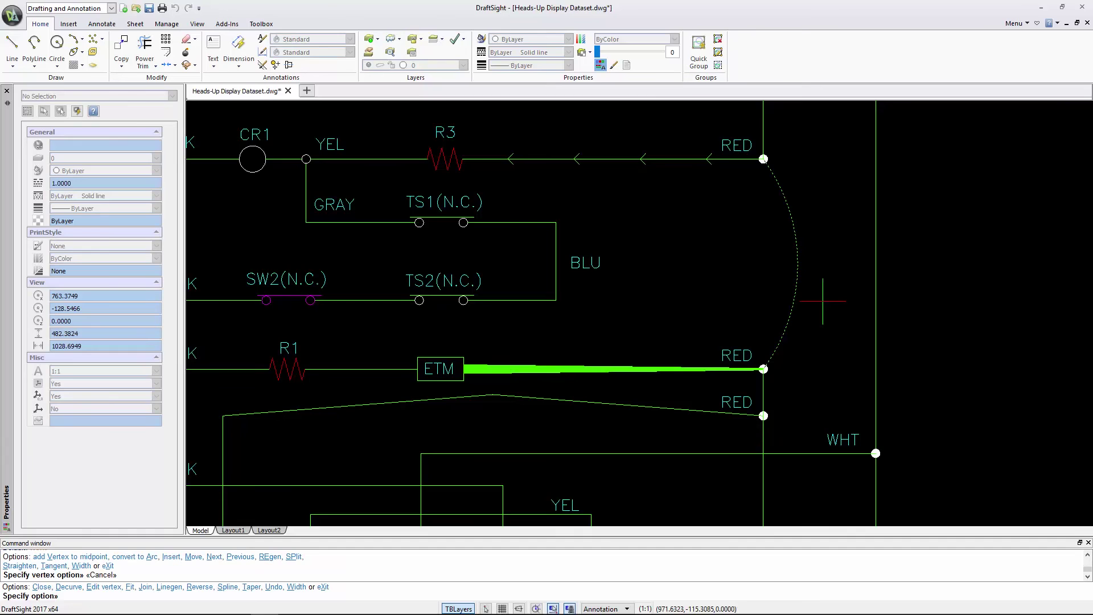
{"action": "key", "text": "Escape"}
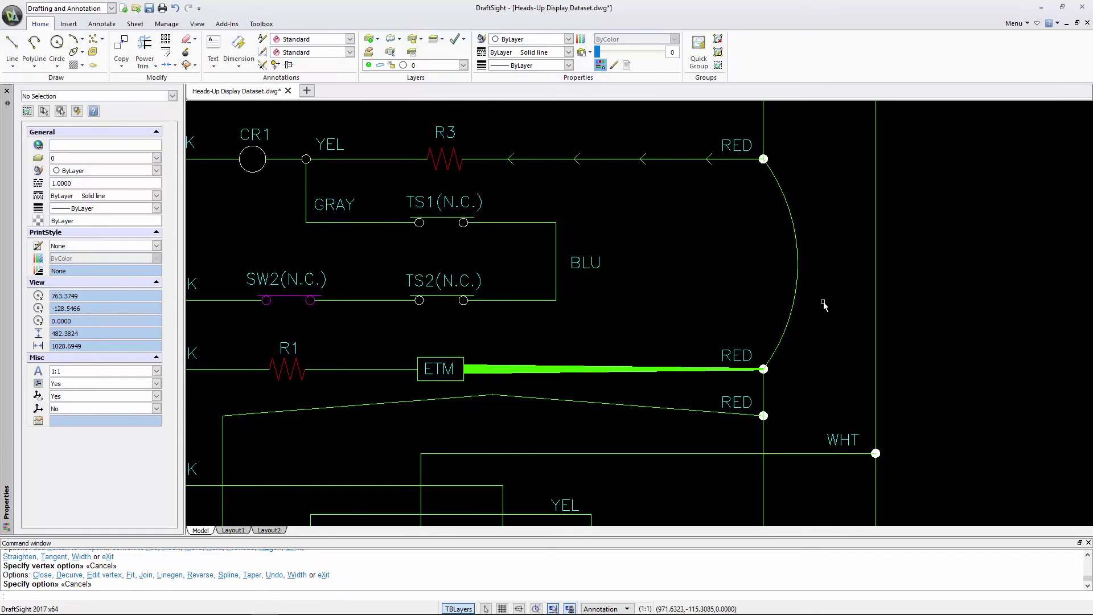